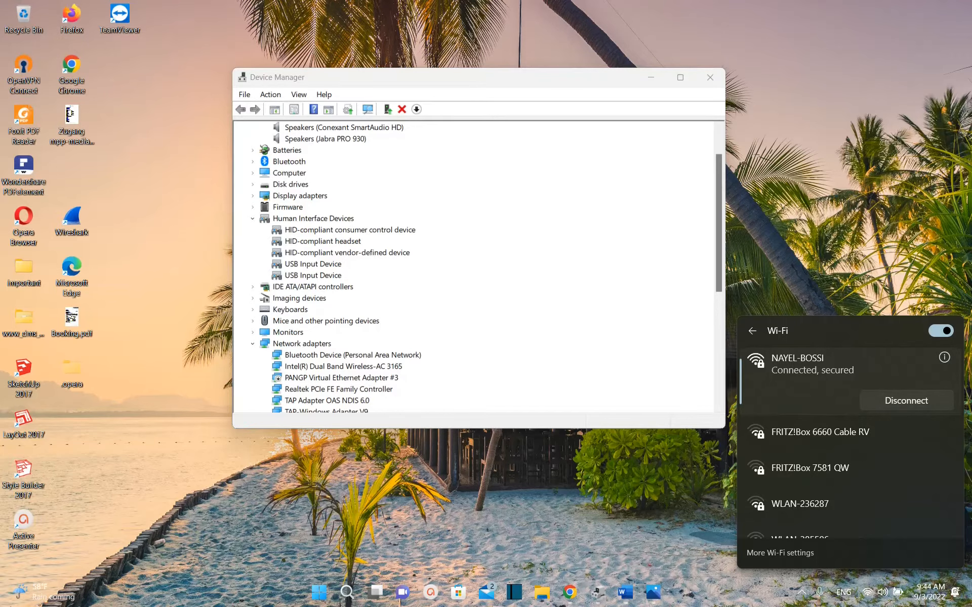
Clear the desktop, open "View network status and tasks", and show the list of network adapters
{"action": "key", "text": "super+d"}
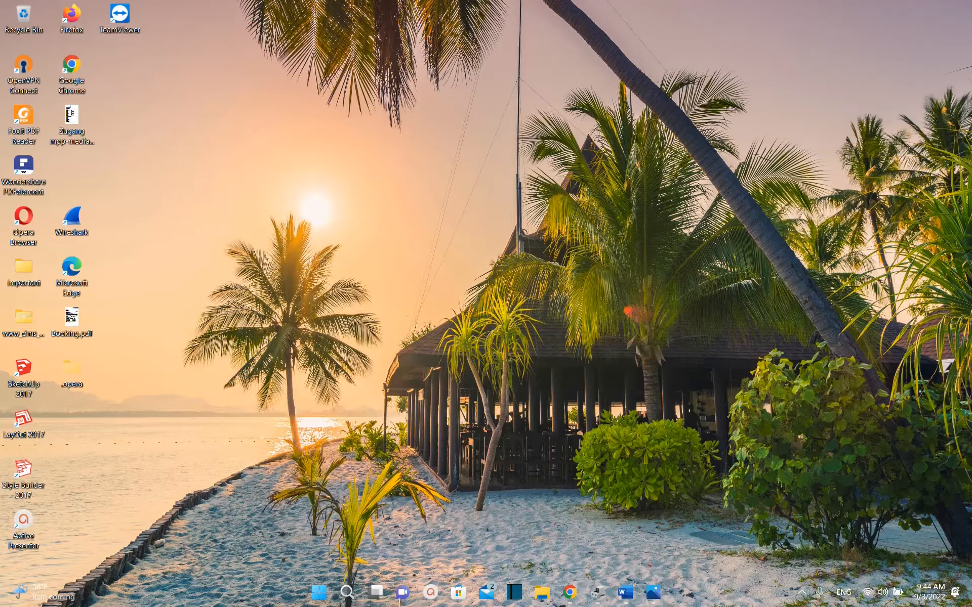
{"action": "key", "text": "super+s"}
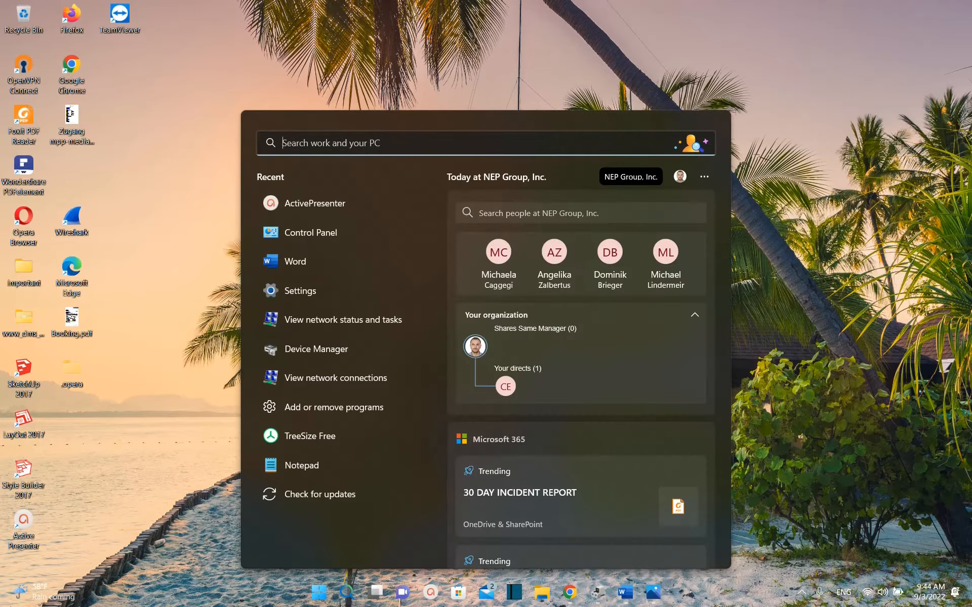
{"action": "type", "text": "view"}
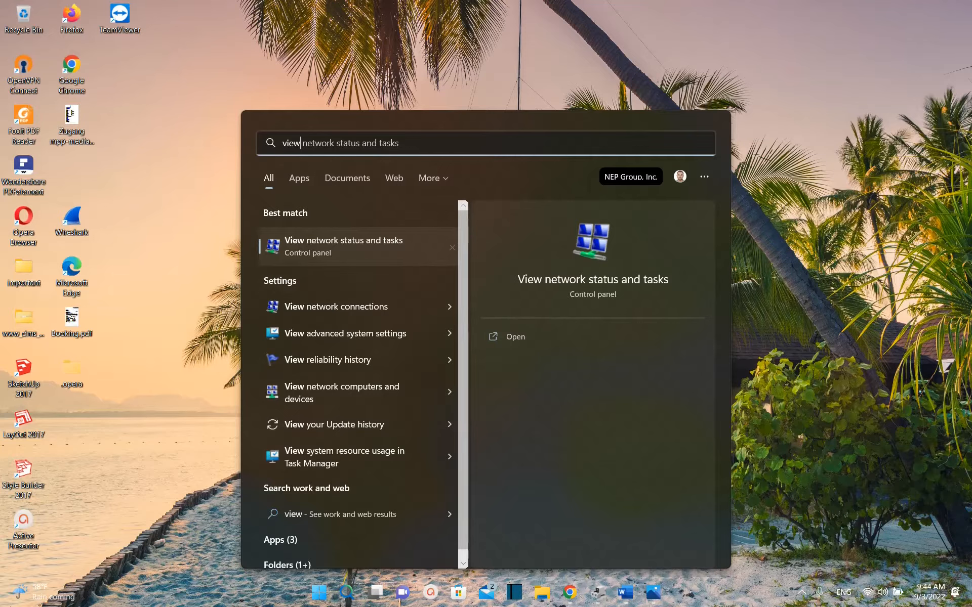
{"action": "key", "text": "Return"}
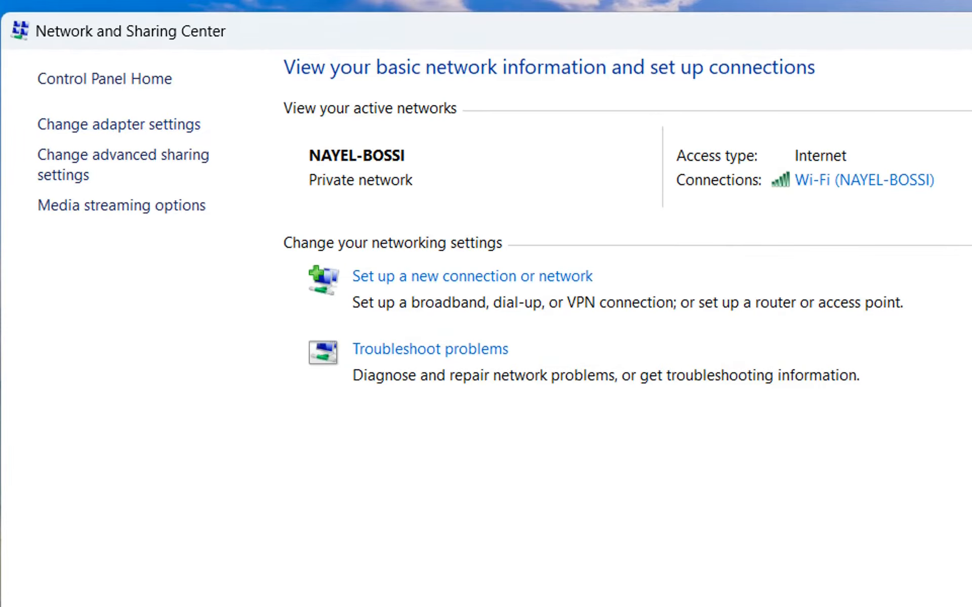
{"action": "left_click", "coordinate": [132, 123]}
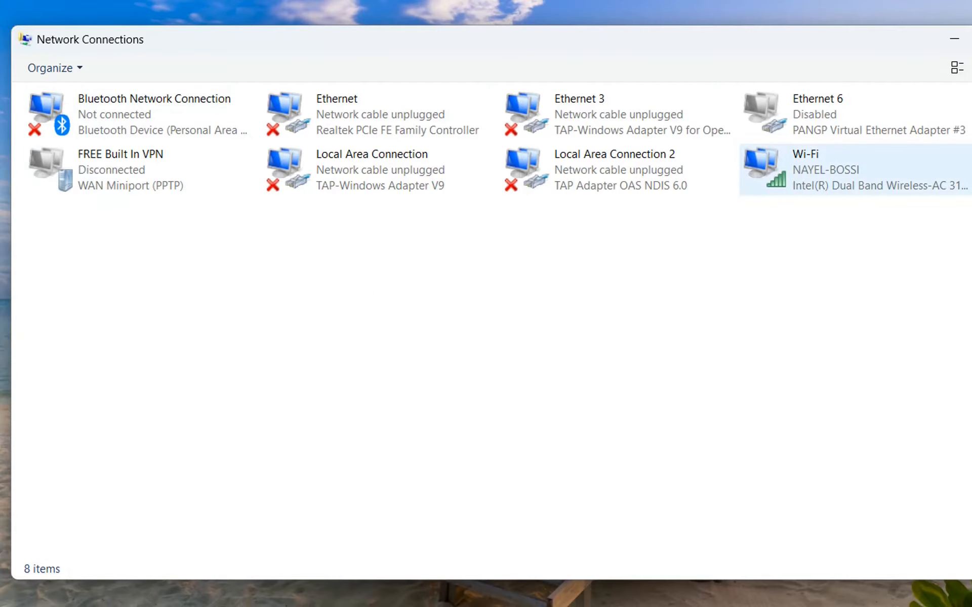
Disable Internet Protocol Version 6 (TCP/IPv6) in the Wi-Fi adapter's properties and apply the change
{"action": "left_click", "coordinate": [774, 178]}
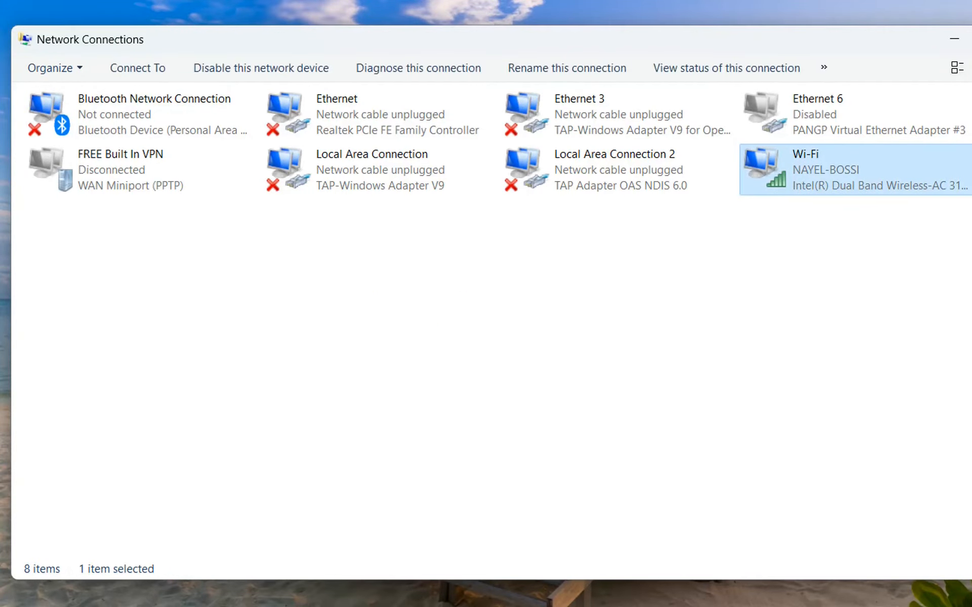
{"action": "right_click", "coordinate": [769, 177]}
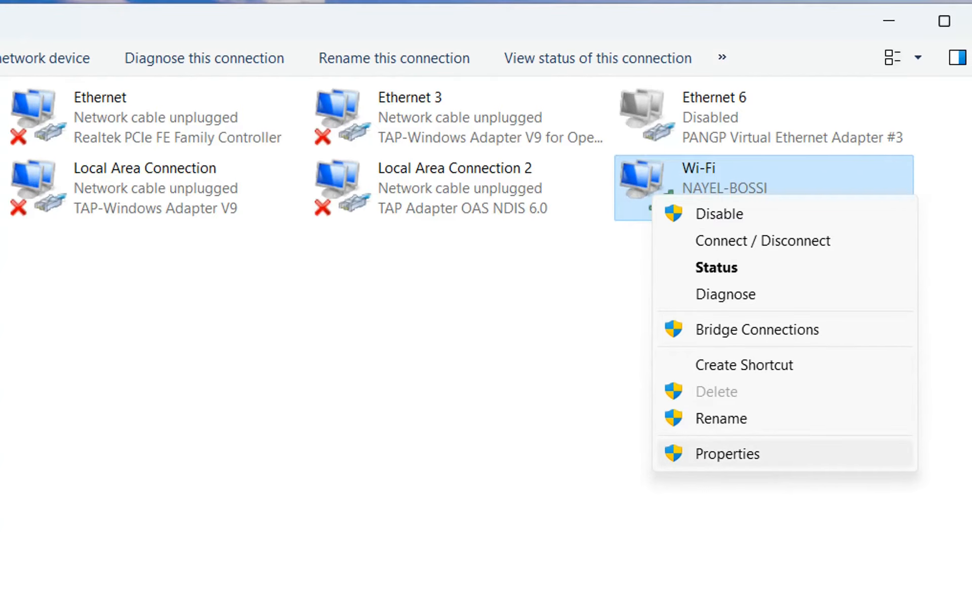
{"action": "key", "text": "Return"}
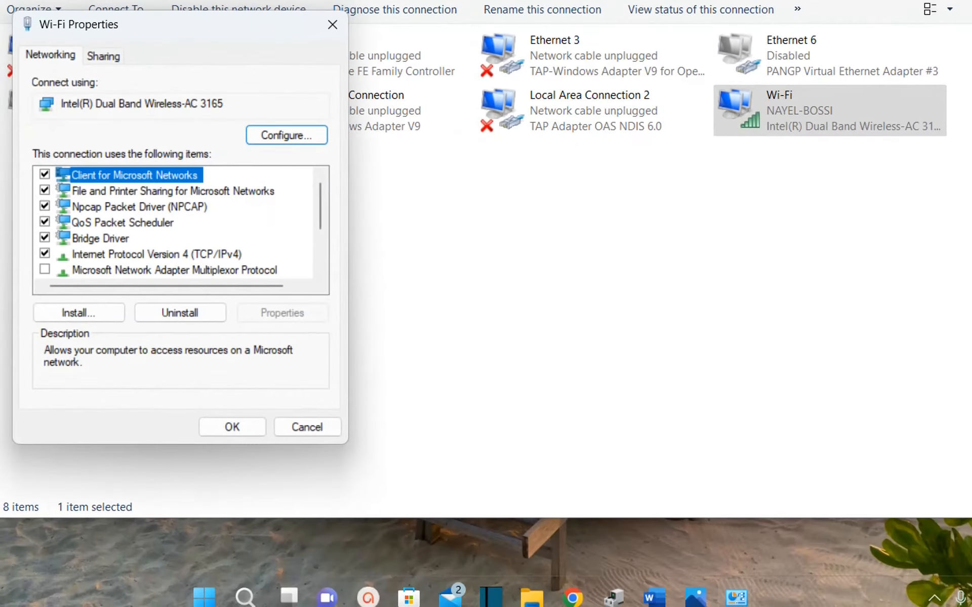
{"action": "scroll", "coordinate": [174, 223], "scroll_direction": "down", "scroll_amount": 2}
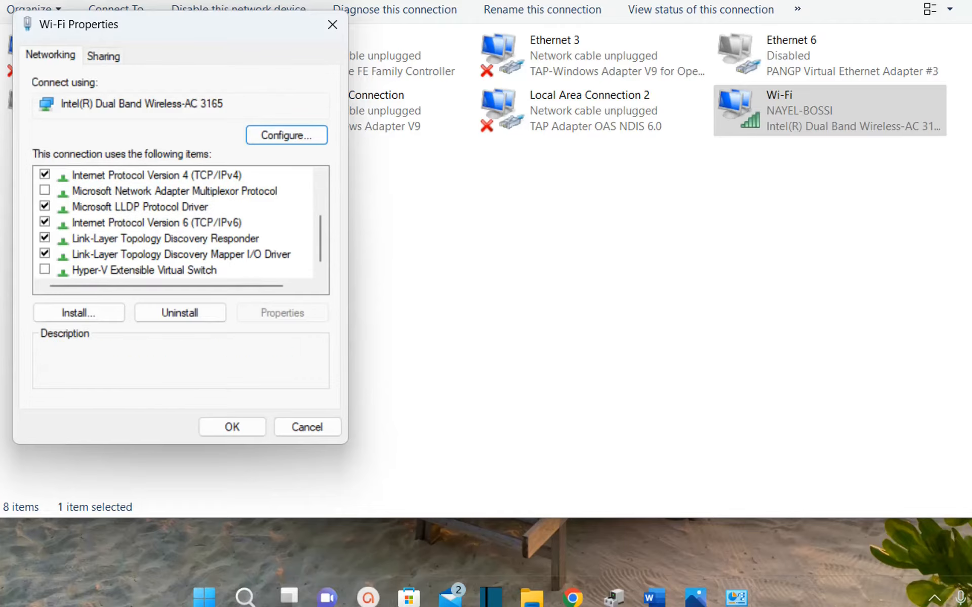
{"action": "left_click", "coordinate": [44, 222]}
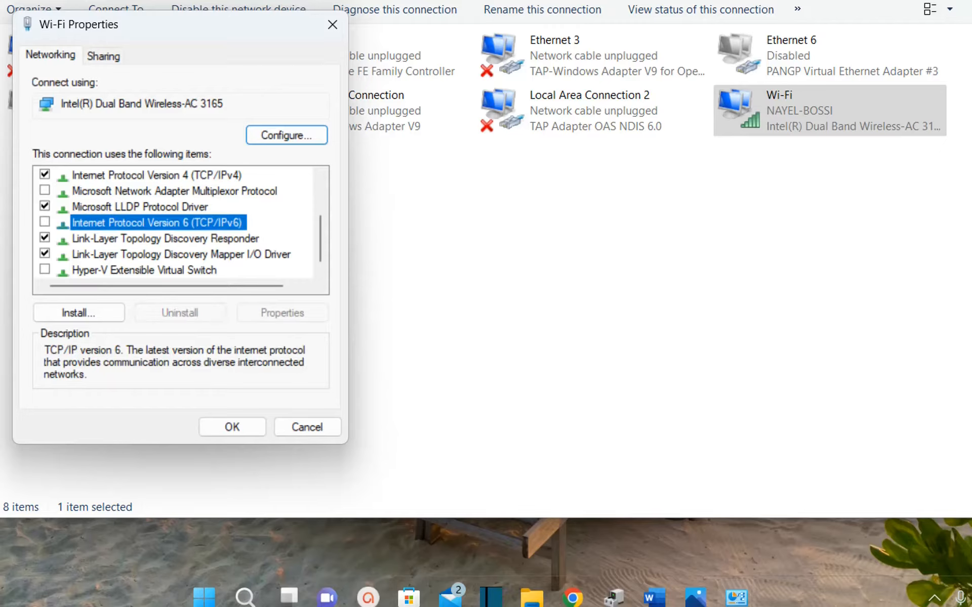
{"action": "left_click", "coordinate": [232, 426]}
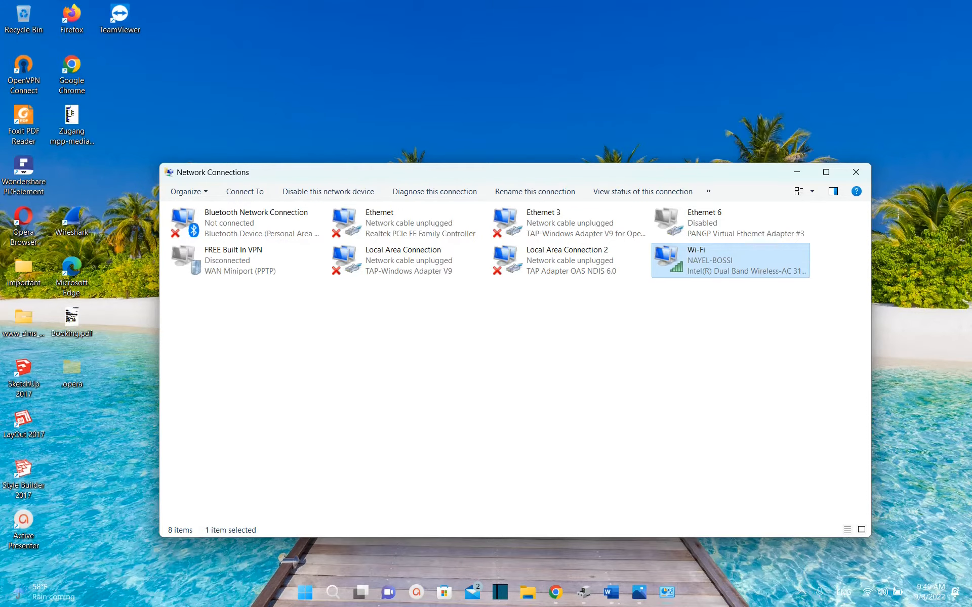
Search Windows for Device Manager and open it
{"action": "key", "text": "super+s"}
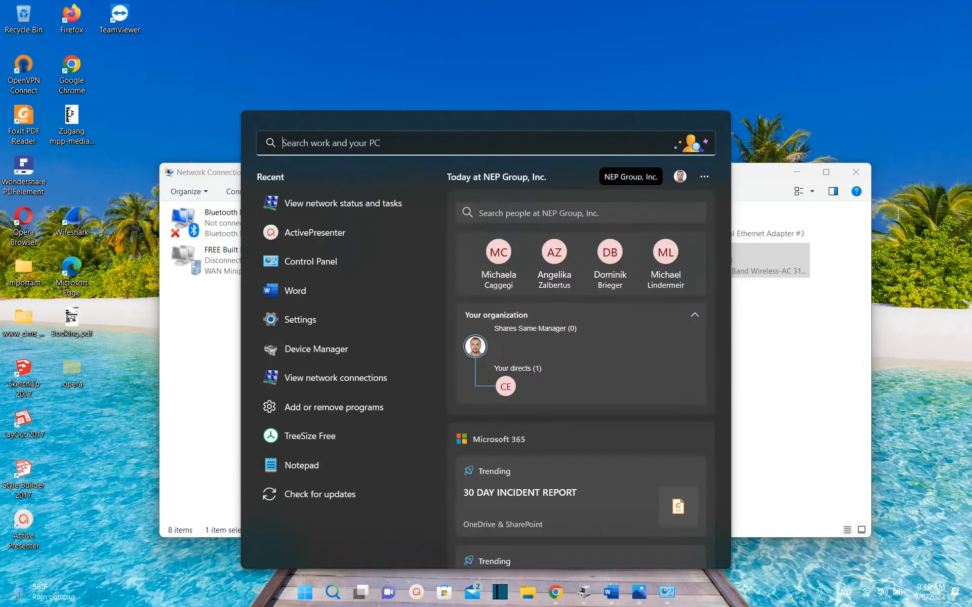
{"action": "type", "text": "device ma"}
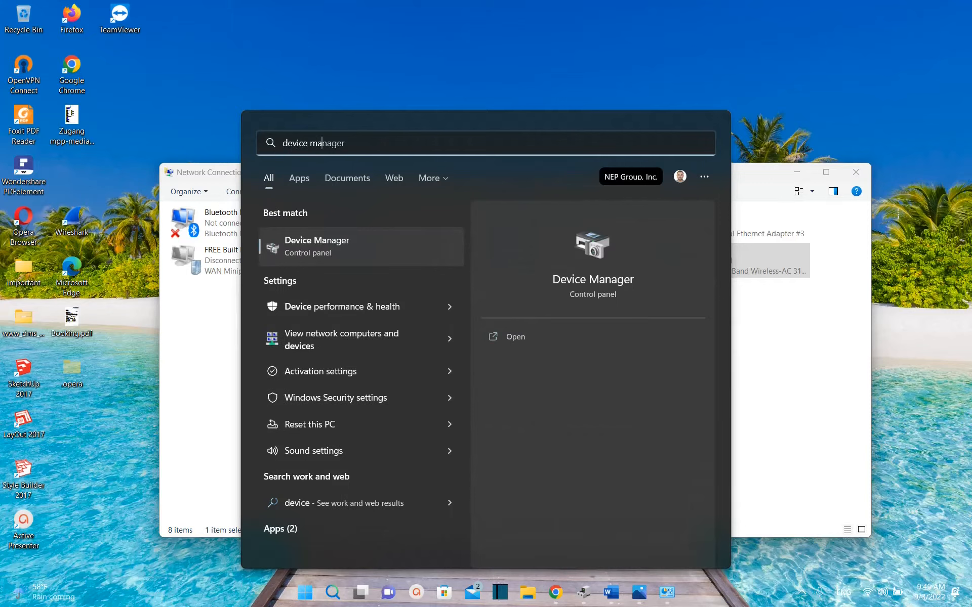
{"action": "type", "text": "nger"}
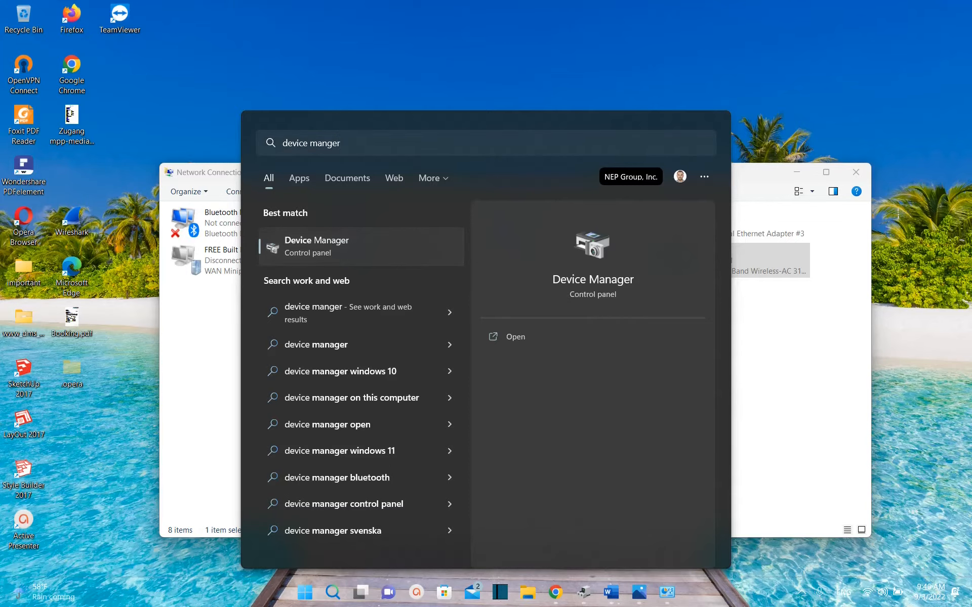
{"action": "key", "text": "Escape"}
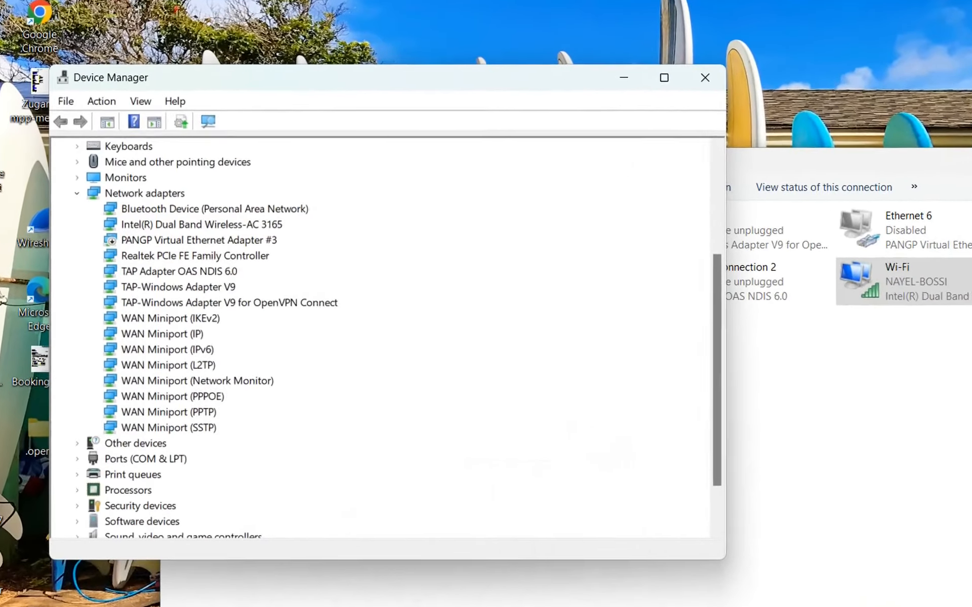
Start a driver update for the Intel(R) Dual Band Wireless-AC 3165 adapter, browsing this computer for compatible drivers
{"action": "left_click", "coordinate": [201, 224]}
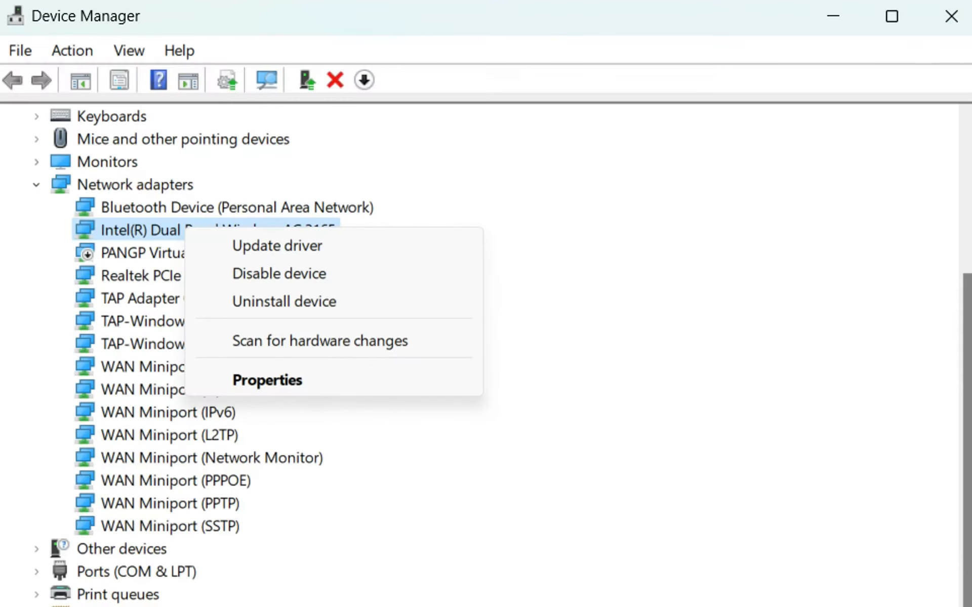
{"action": "left_click", "coordinate": [267, 380]}
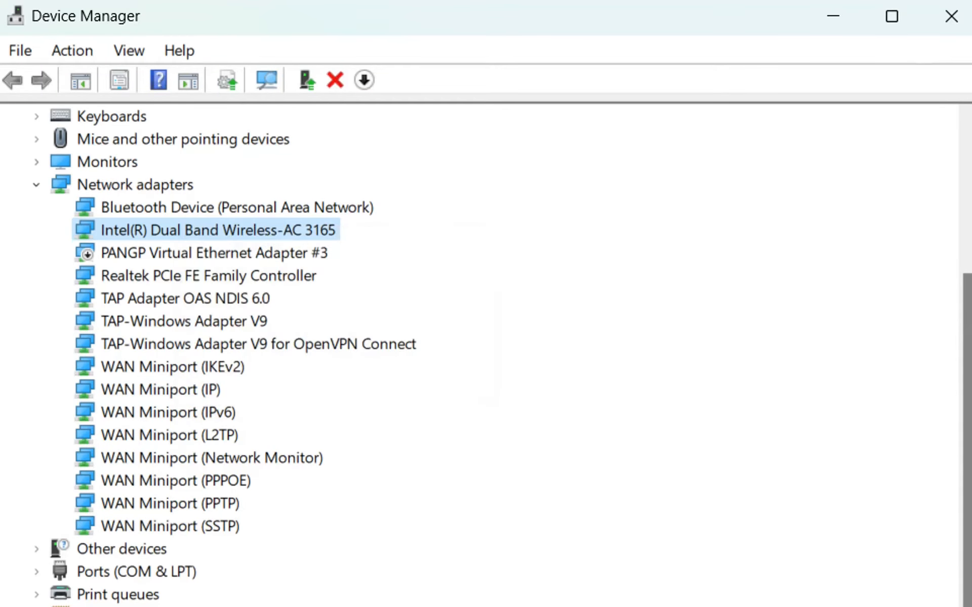
{"action": "right_click", "coordinate": [262, 234]}
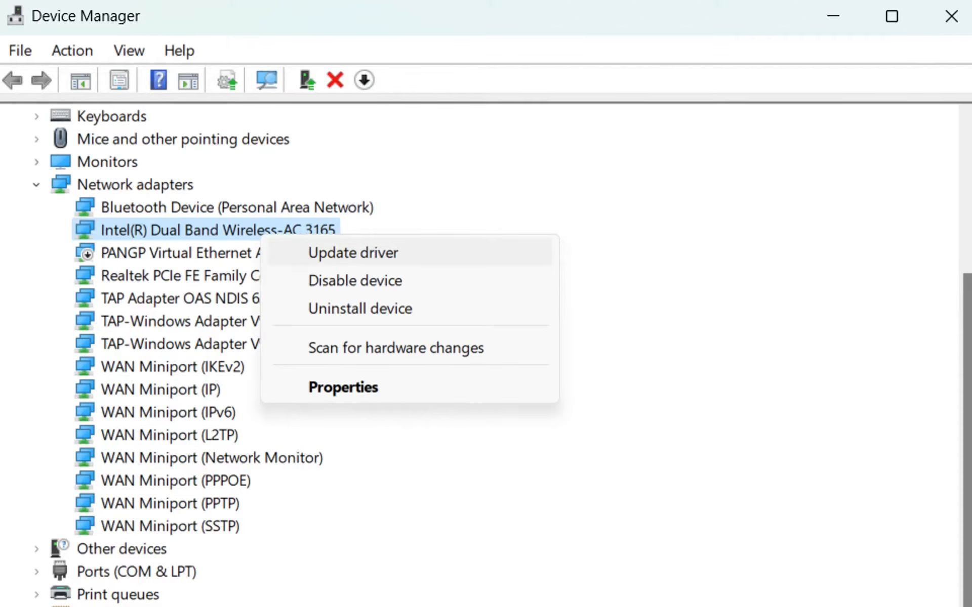
{"action": "left_click", "coordinate": [353, 253]}
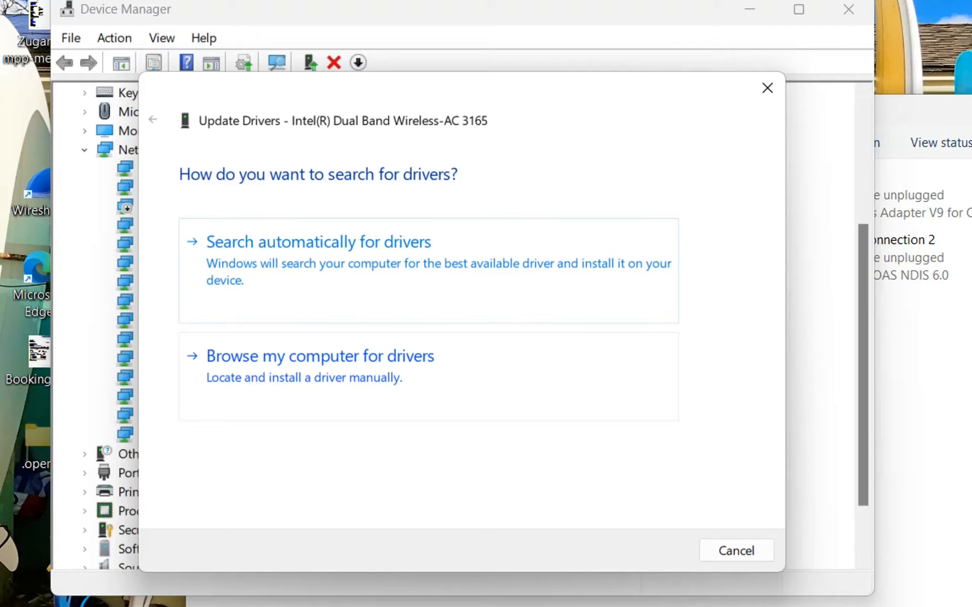
{"action": "left_click", "coordinate": [320, 365]}
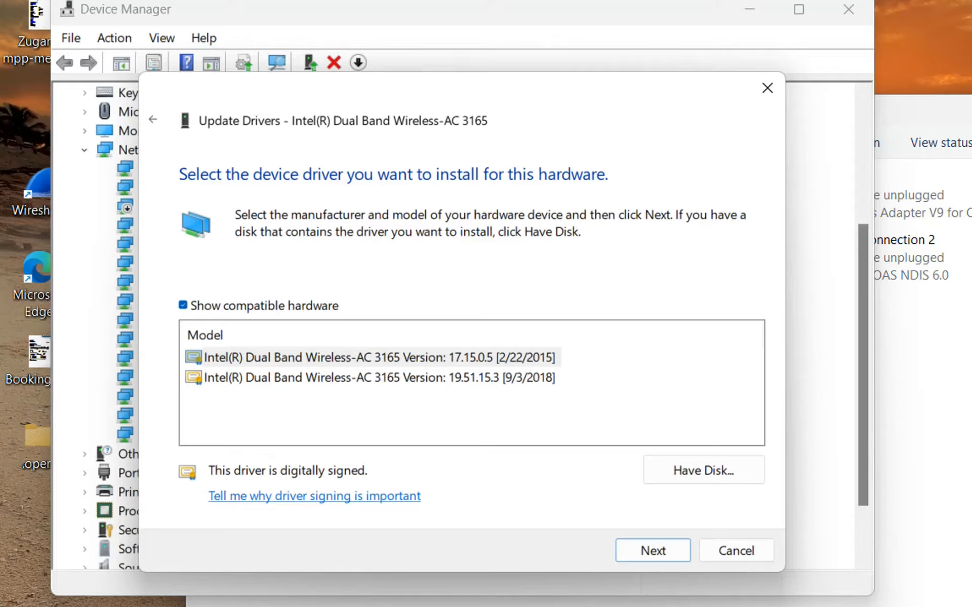
Install the Intel(R) Dual Band Wireless-AC 3165 driver version 19.51.15.3 [9/3/2018] and close the update wizard
{"action": "left_click", "coordinate": [380, 358]}
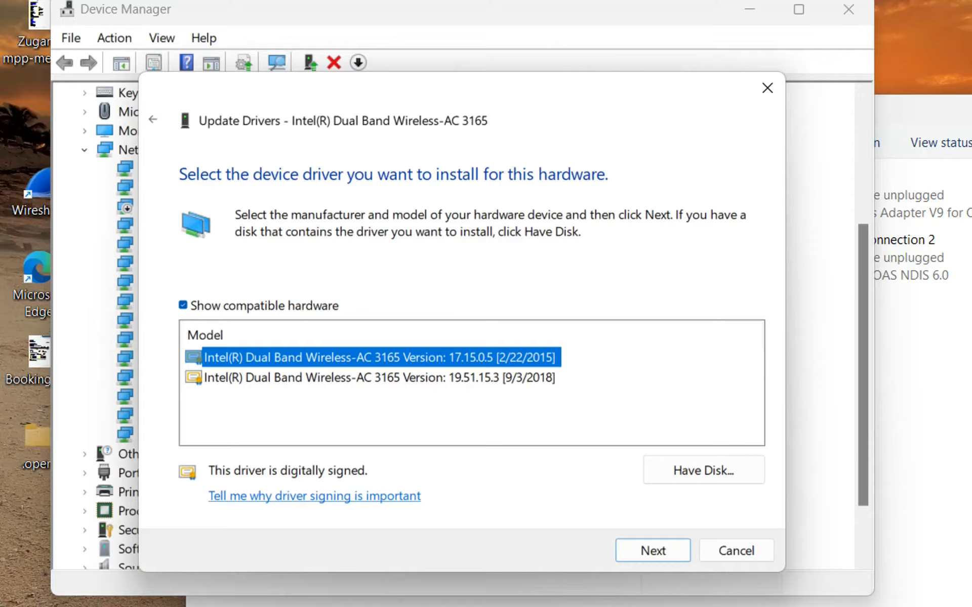
{"action": "left_click", "coordinate": [379, 379]}
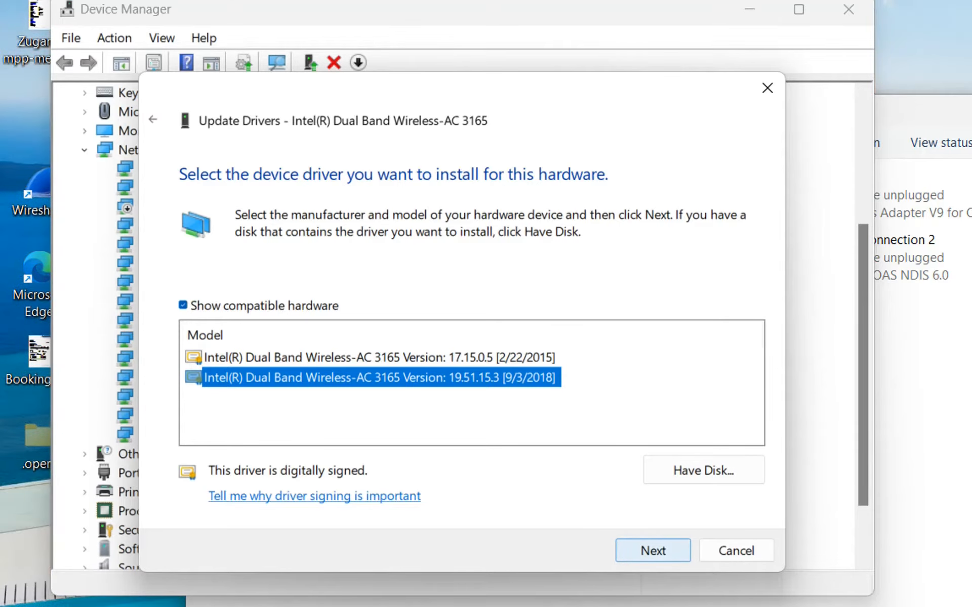
{"action": "left_click", "coordinate": [653, 550]}
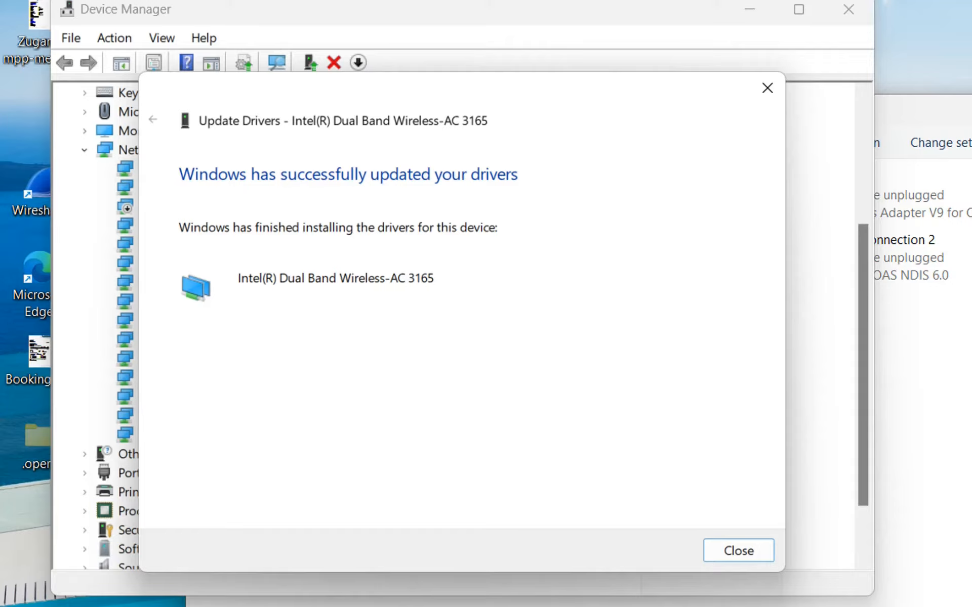
{"action": "key", "text": "Return"}
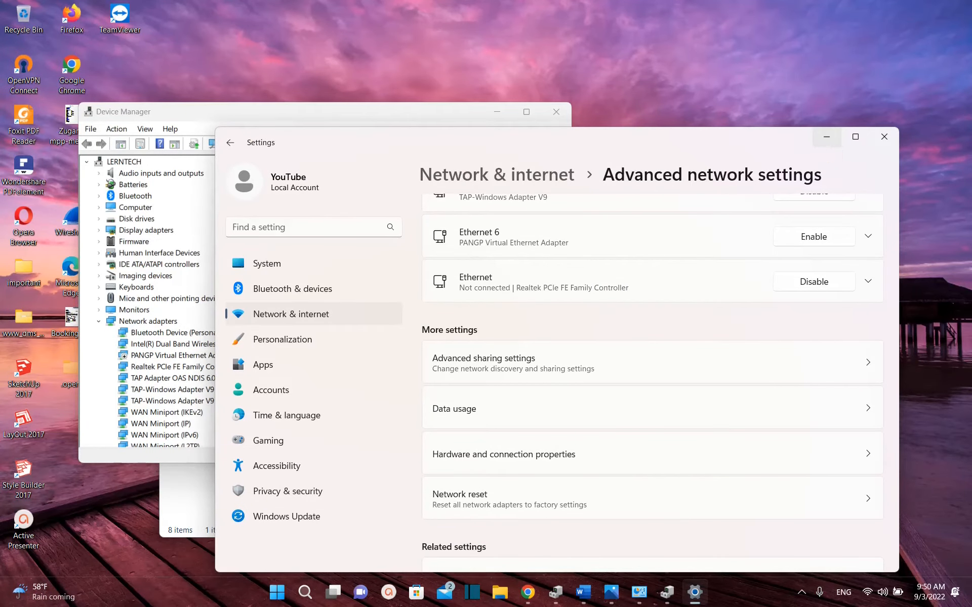
Close the open Settings window and launch Settings again through a Windows search
{"action": "left_click", "coordinate": [884, 137]}
{"action": "left_click", "coordinate": [319, 592]}
{"action": "type", "text": "setting"}
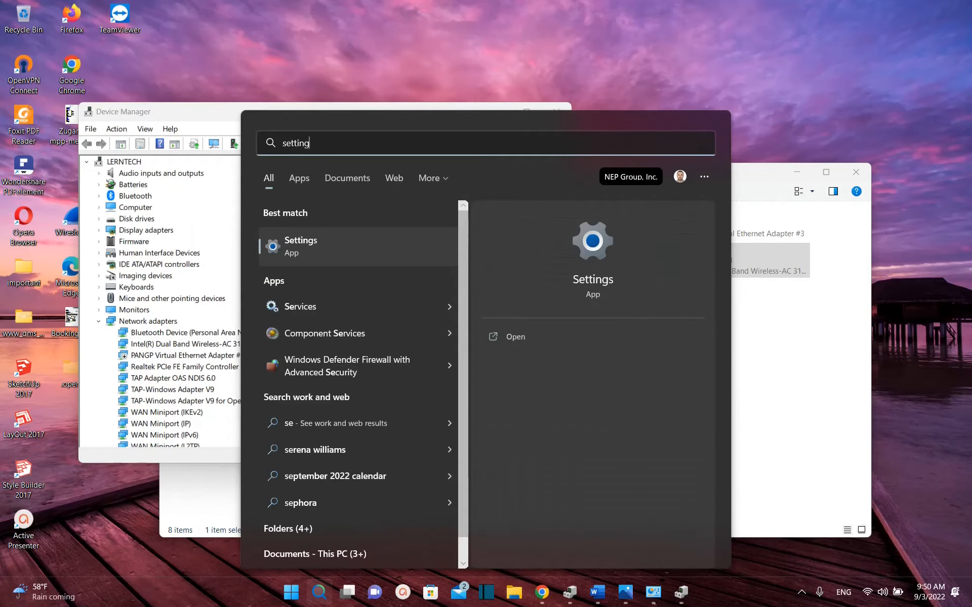
{"action": "key", "text": "BackSpace"}
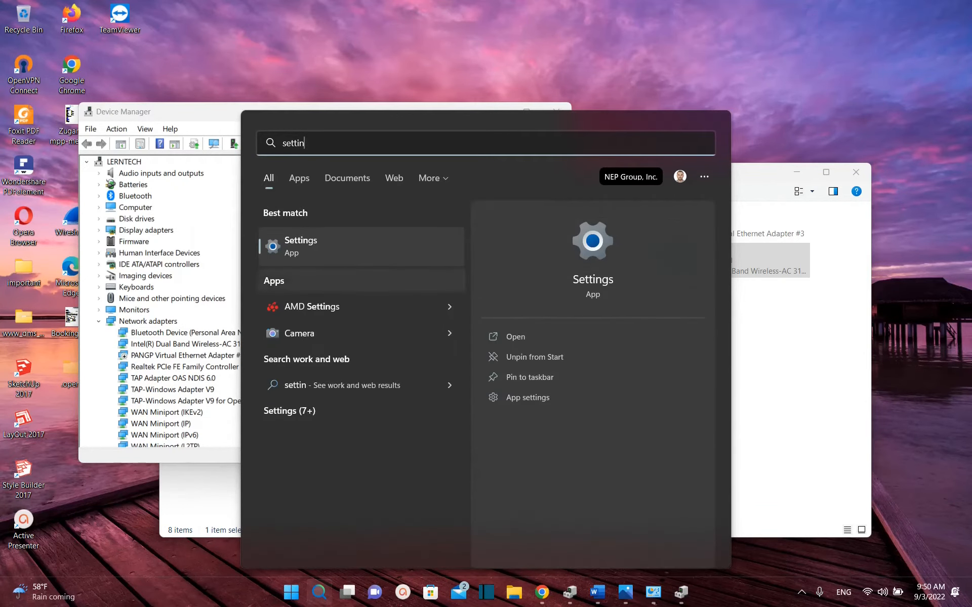
{"action": "key", "text": "Return"}
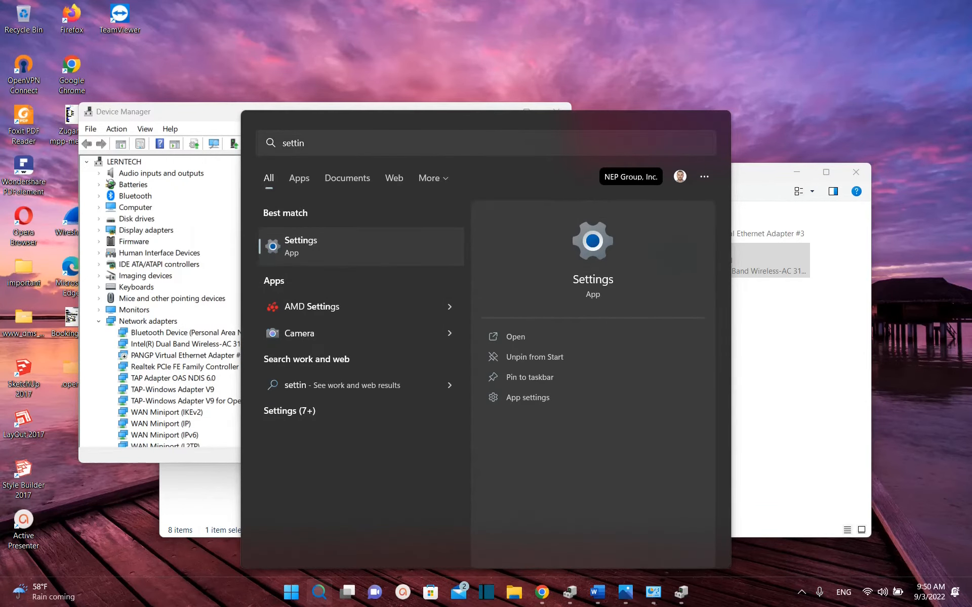
Open the advanced network settings under Network & internet
{"action": "left_click", "coordinate": [291, 315]}
{"action": "scroll", "coordinate": [557, 284], "scroll_direction": "down", "scroll_amount": 2}
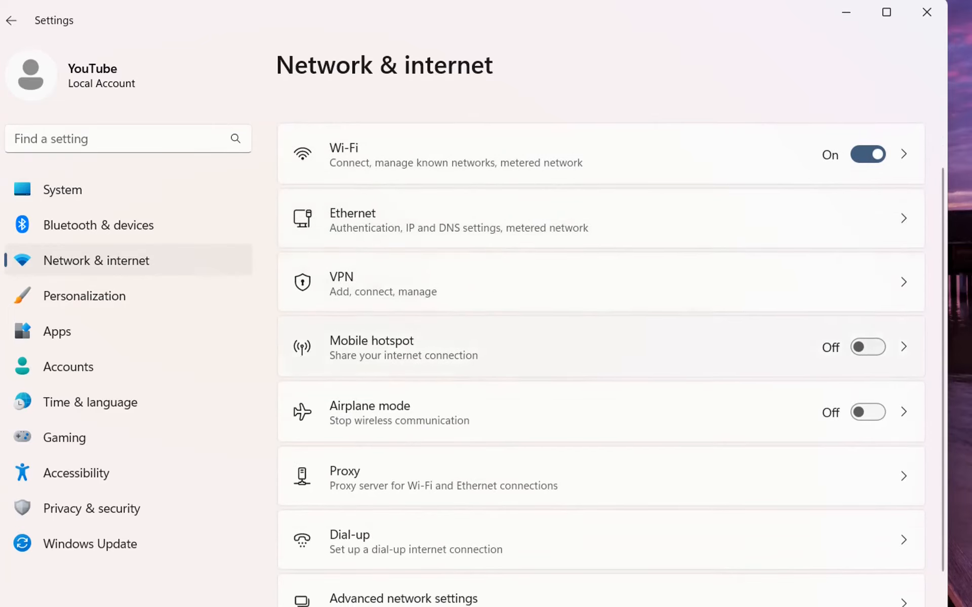
{"action": "scroll", "coordinate": [557, 354], "scroll_direction": "down", "scroll_amount": 1}
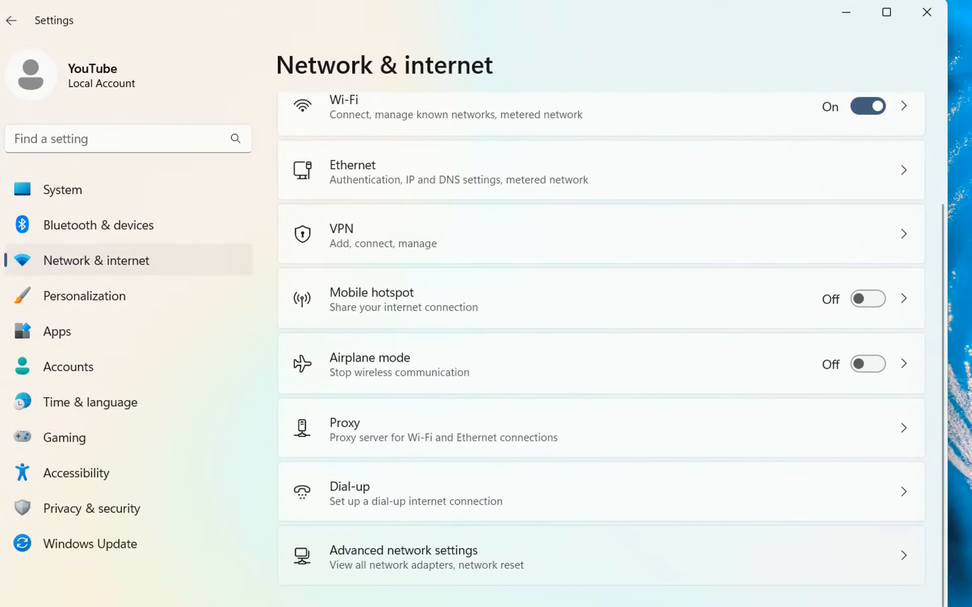
{"action": "left_click", "coordinate": [455, 556]}
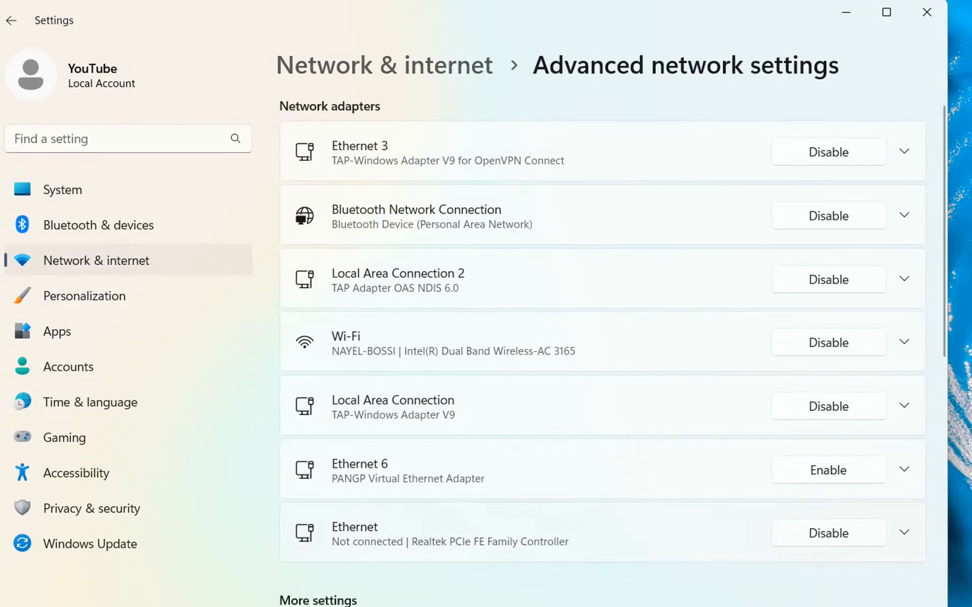
Run a network reset of all adapters, confirm it, and dismiss the sign-out notice
{"action": "scroll", "coordinate": [603, 354], "scroll_direction": "down", "scroll_amount": 8}
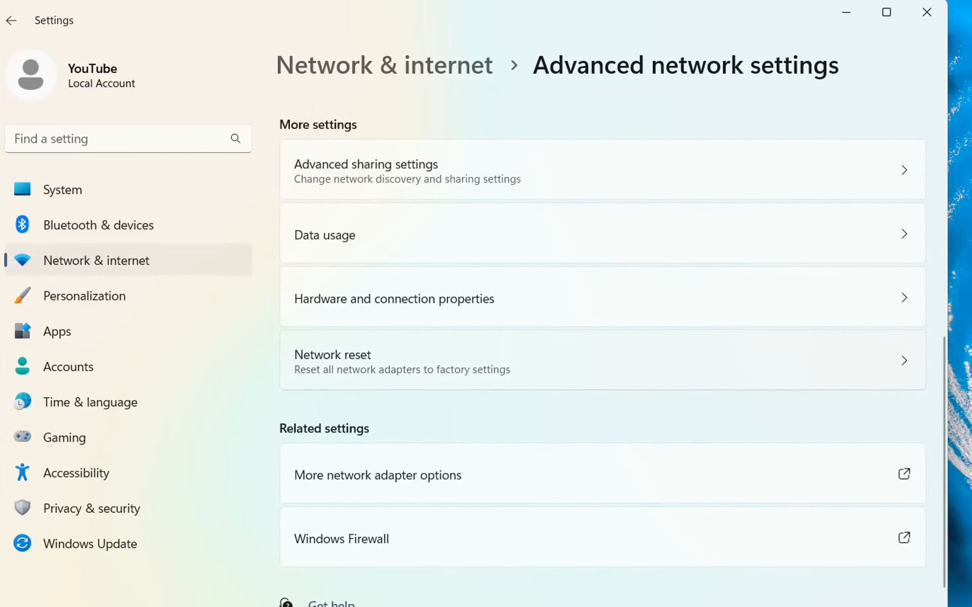
{"action": "left_click", "coordinate": [603, 361]}
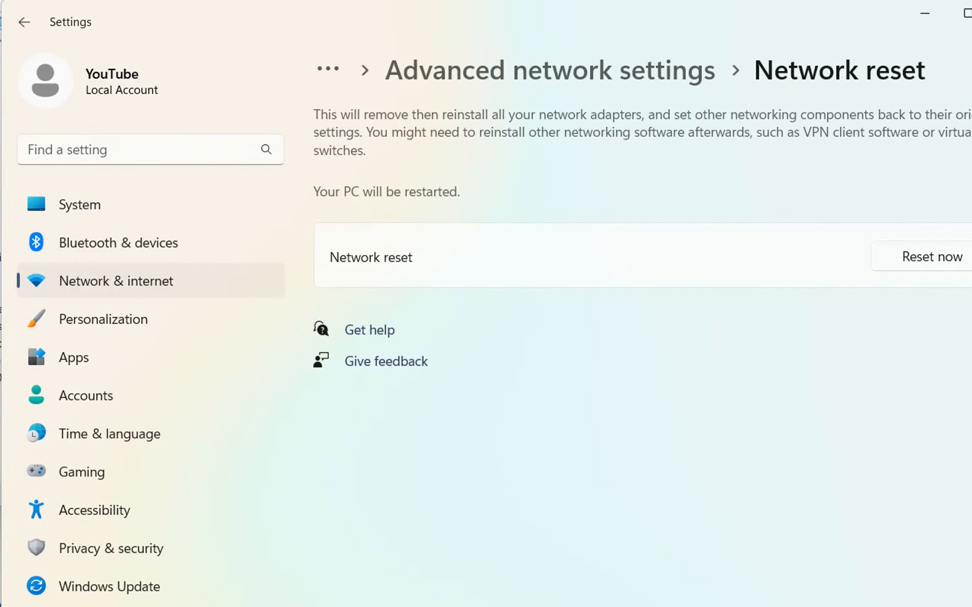
{"action": "left_click", "coordinate": [932, 257]}
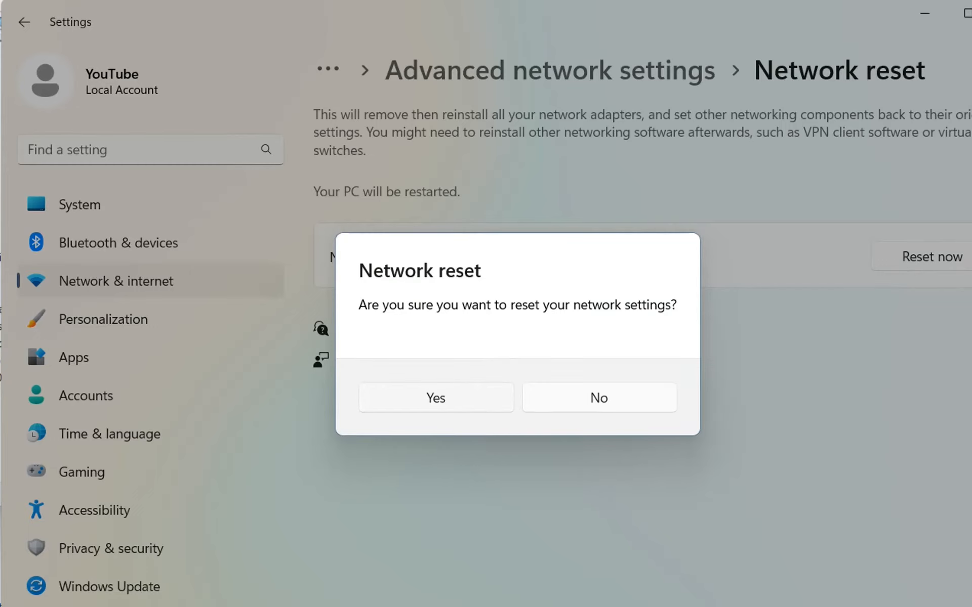
{"action": "left_click", "coordinate": [436, 398]}
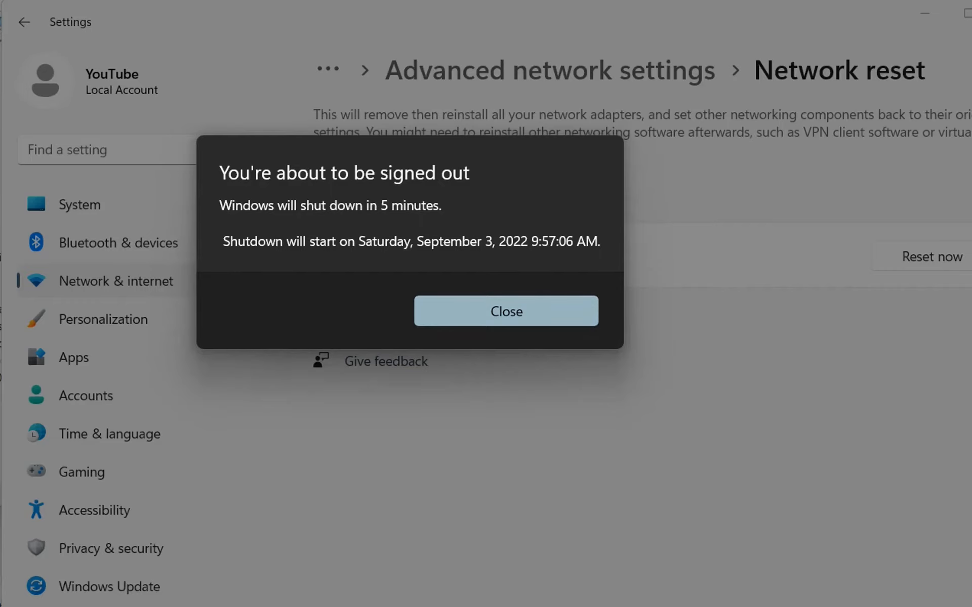
{"action": "key", "text": "Return"}
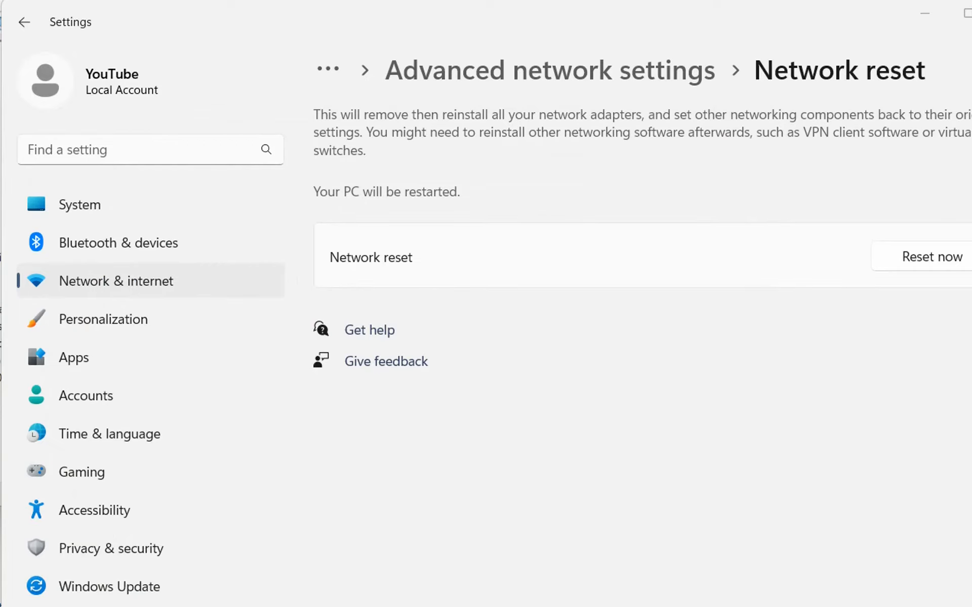
Find Command Prompt through a Windows search for cmd and run it as administrator
{"action": "key", "text": "super"}
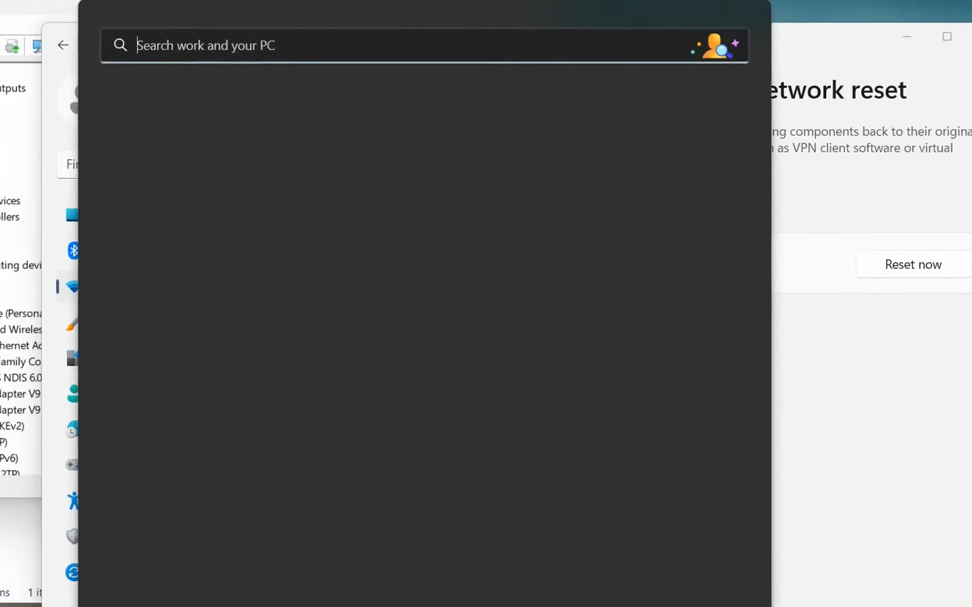
{"action": "type", "text": "cmd"}
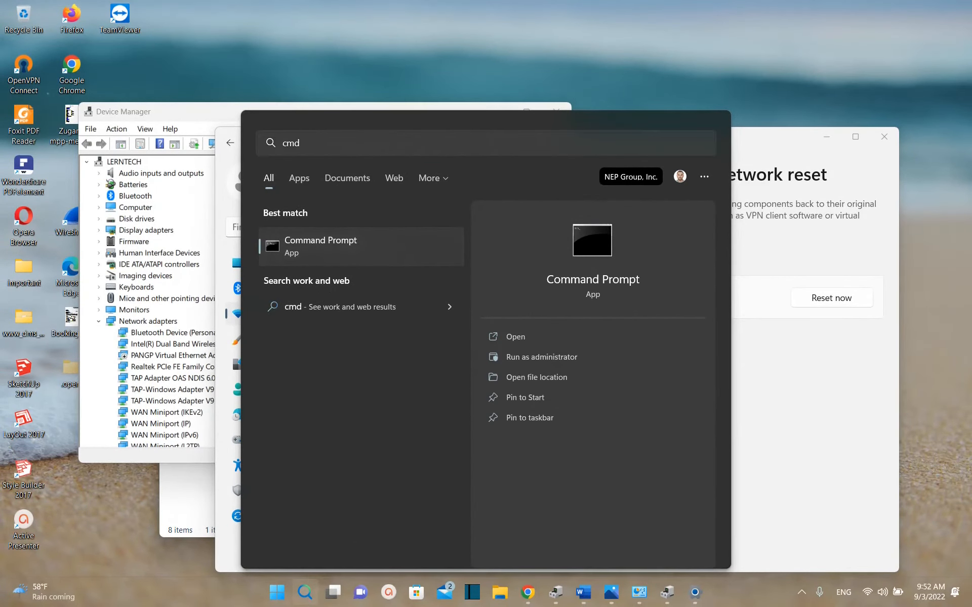
{"action": "right_click", "coordinate": [346, 244]}
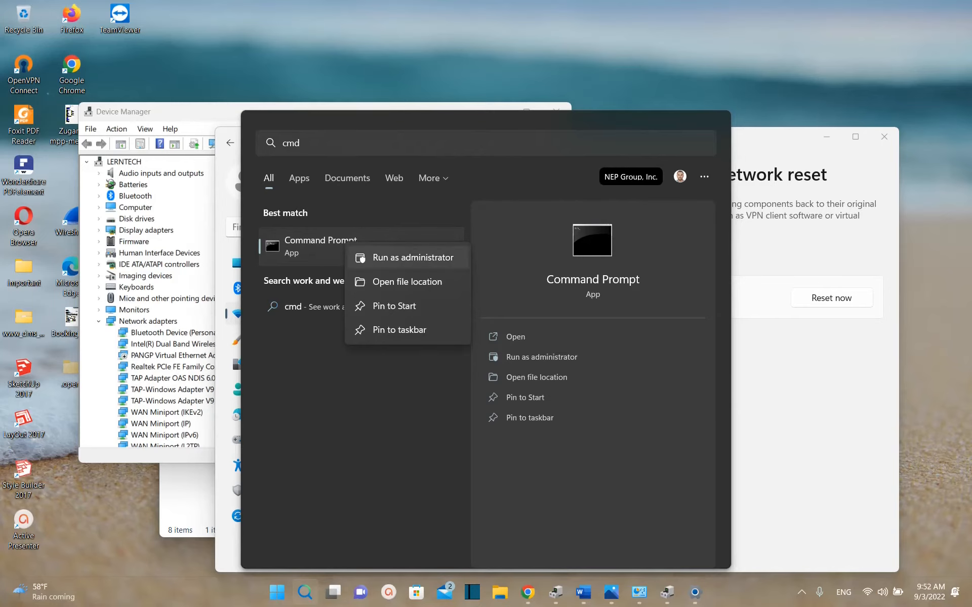
{"action": "key", "text": "Return"}
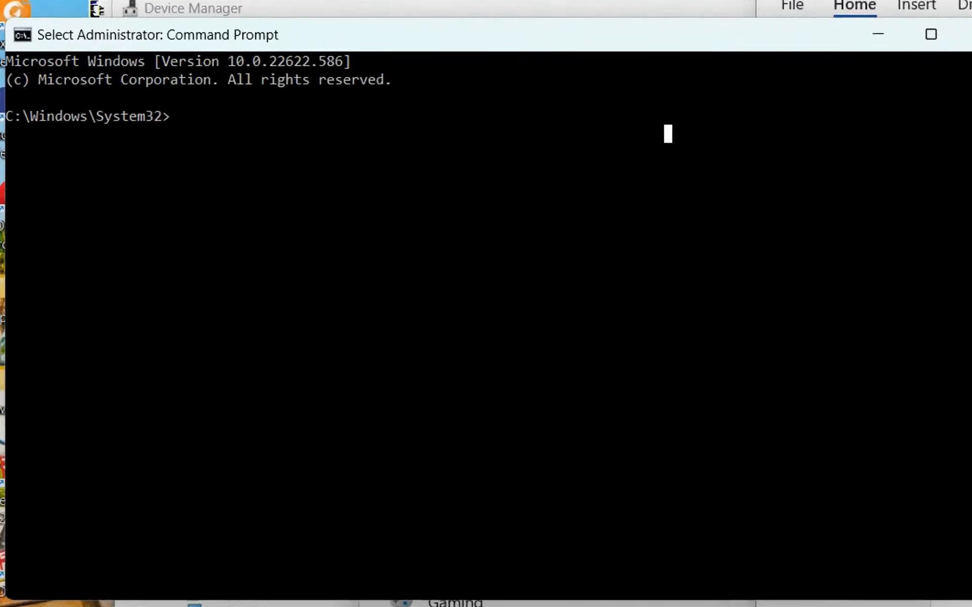
Reset the Winsock catalog with the command netsh winsock reset, correcting any misspelling in the recalled command
{"action": "type", "text": "net"}
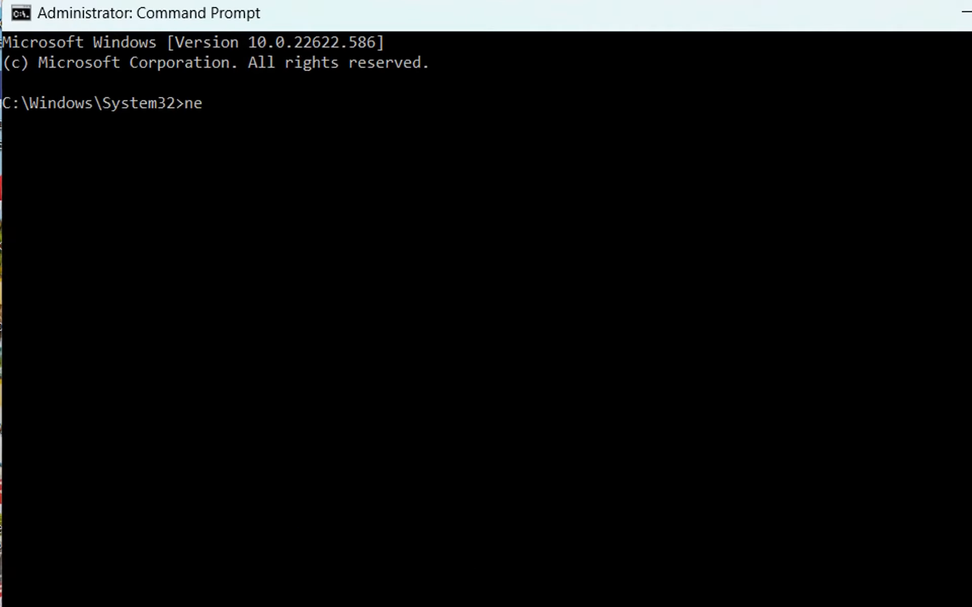
{"action": "type", "text": "sch winscok"}
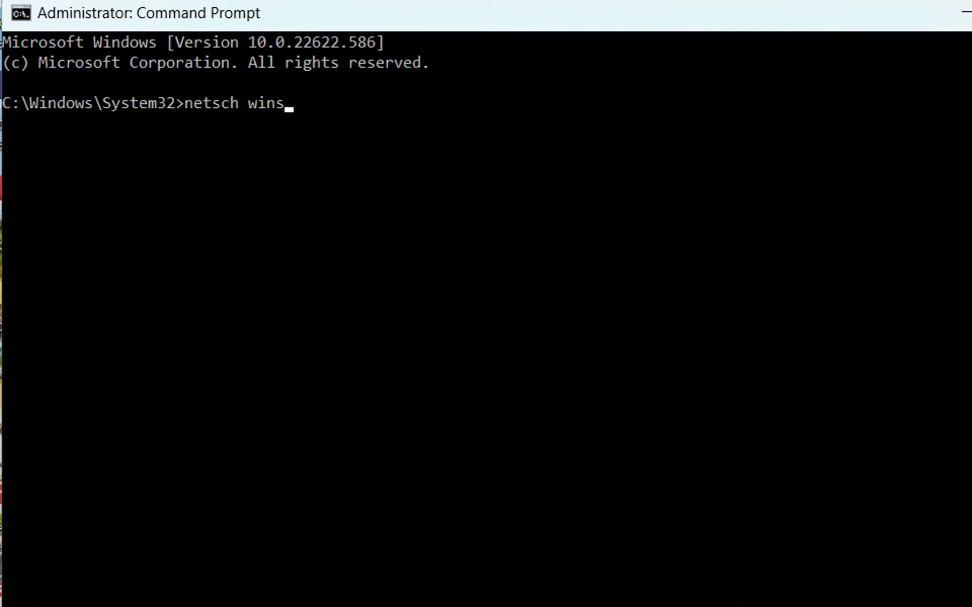
{"action": "type", "text": " reset"}
{"action": "key", "text": "Return"}
{"action": "key", "text": "Up"}
{"action": "key", "text": "Left"}
{"action": "key", "text": "Left"}
{"action": "key", "text": "Left"}
{"action": "key", "text": "Left"}
{"action": "key", "text": "Left"}
{"action": "key", "text": "Left"}
{"action": "key", "text": "Left"}
{"action": "key", "text": "Left"}
{"action": "key", "text": "Left"}
{"action": "key", "text": "Left"}
{"action": "key", "text": "Left"}
{"action": "key", "text": "Left"}
{"action": "key", "text": "Left"}
{"action": "key", "text": "Left"}
{"action": "key", "text": "Left"}
{"action": "key", "text": "BackSpace"}
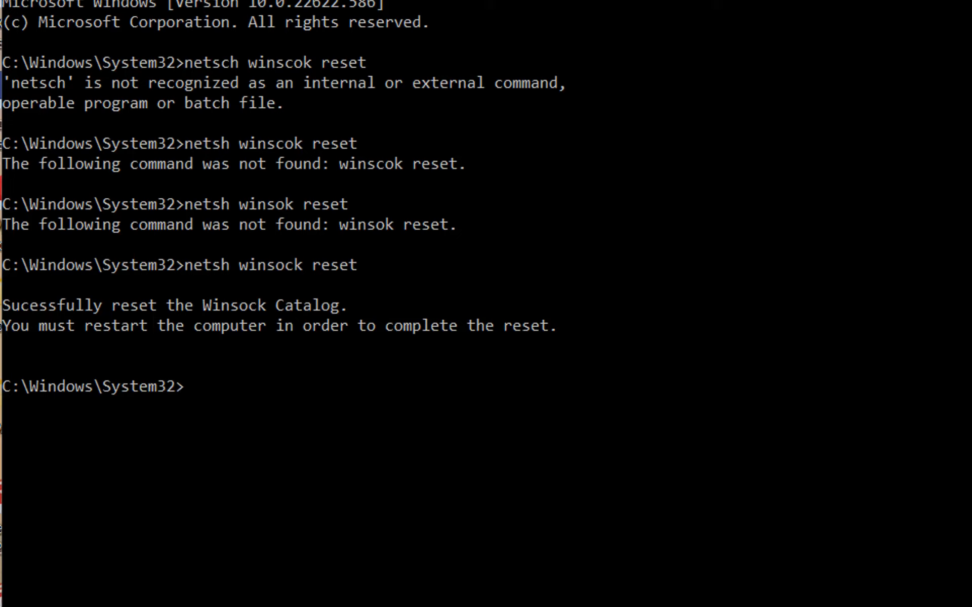
Reset the TCP/IP stack with the command netsh int ip reset
{"action": "type", "text": "netsh int u"}
{"action": "key", "text": "BackSpace"}
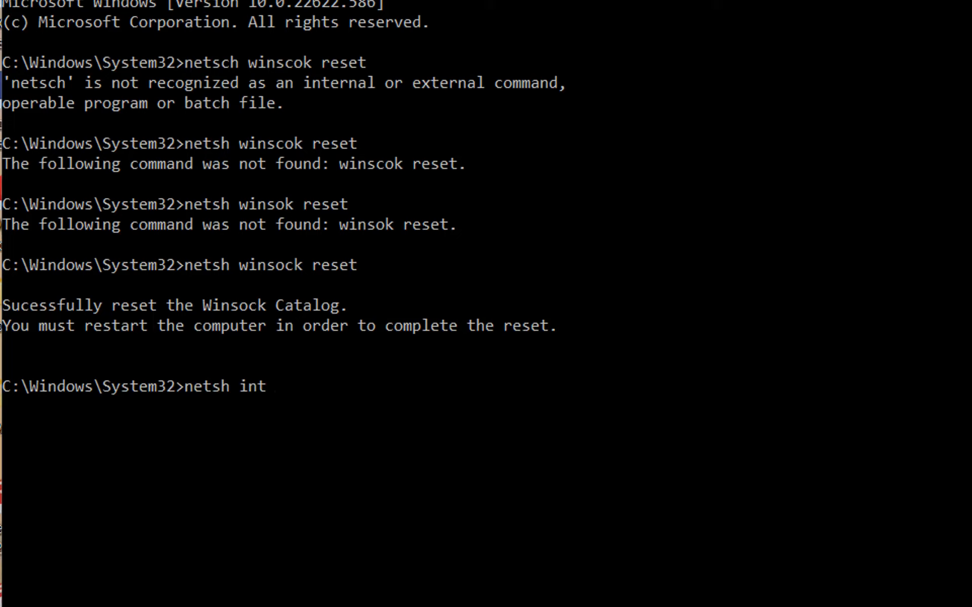
{"action": "type", "text": "ip "}
{"action": "type", "text": "reset"}
{"action": "key", "text": "Return"}
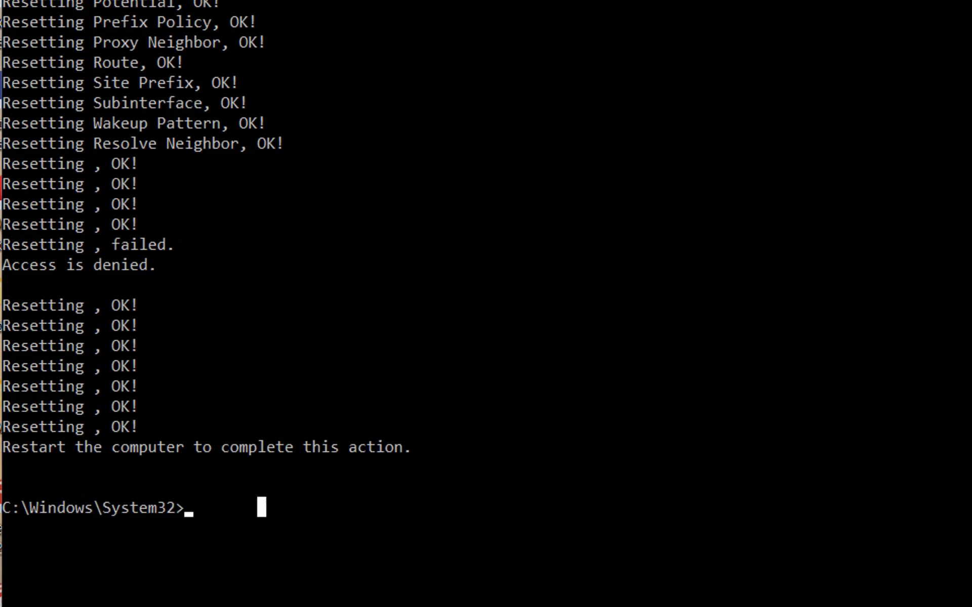
Release and renew the IP address with ipconfig /release and ipconfig /renew, dismissing the sign-out notice in between
{"action": "type", "text": "ipconfig "}
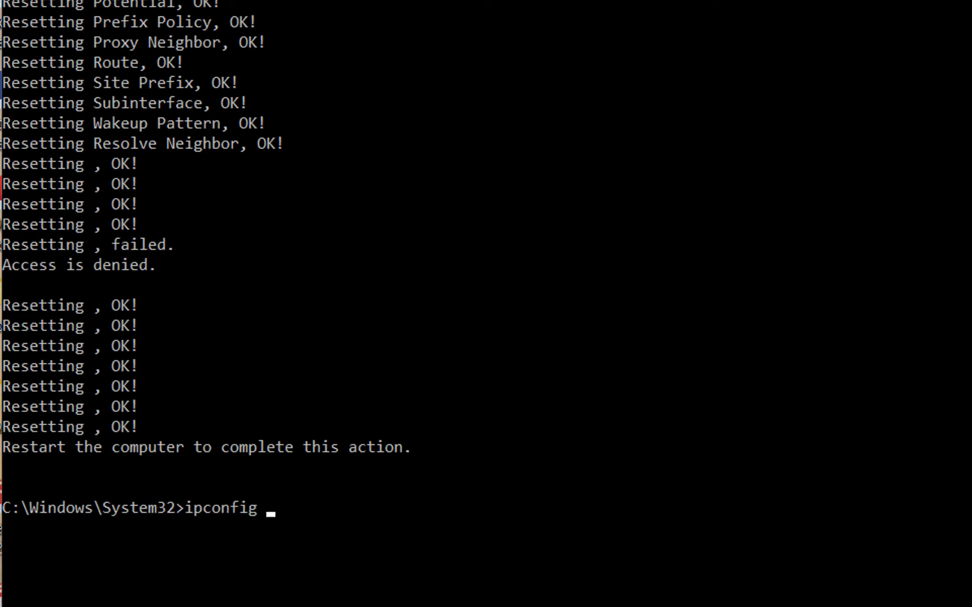
{"action": "type", "text": "/release"}
{"action": "key", "text": "Return"}
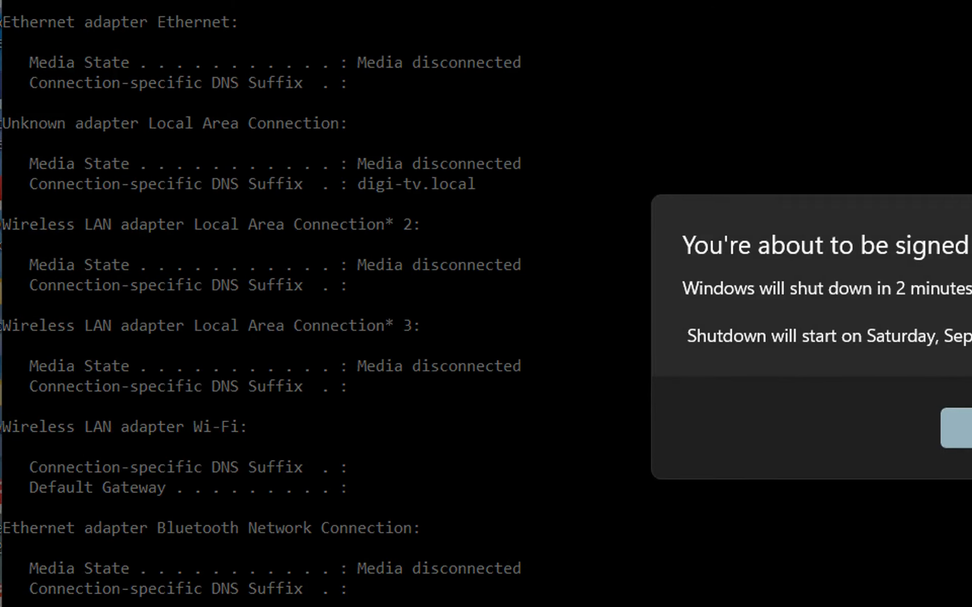
{"action": "left_click", "coordinate": [956, 428]}
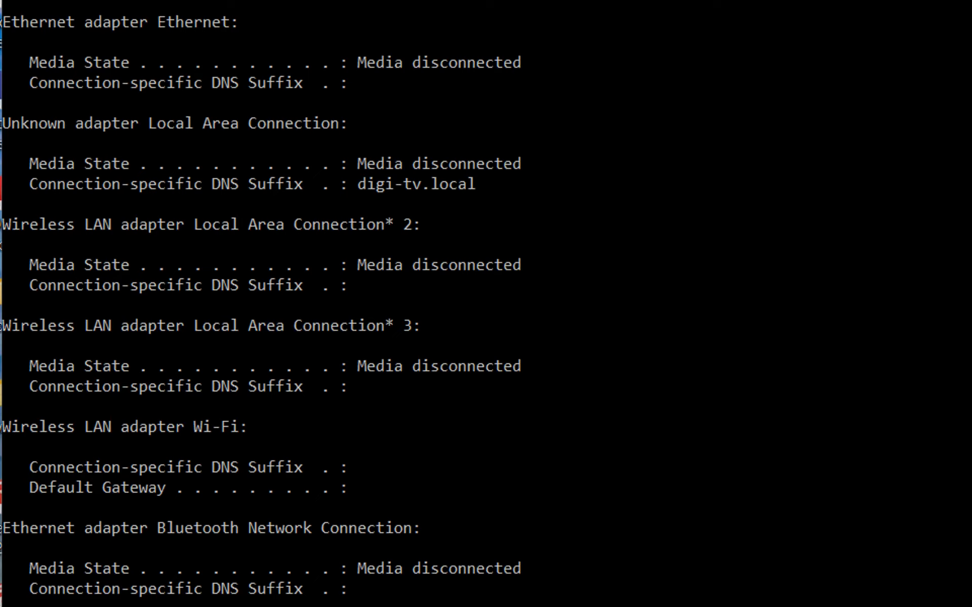
{"action": "type", "text": "ipconfig /renew"}
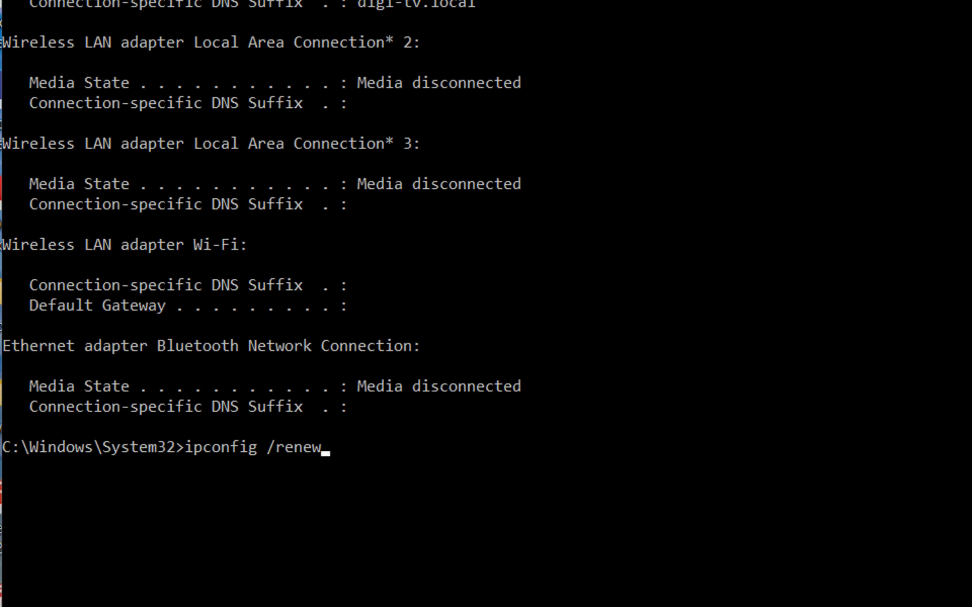
{"action": "key", "text": "Return"}
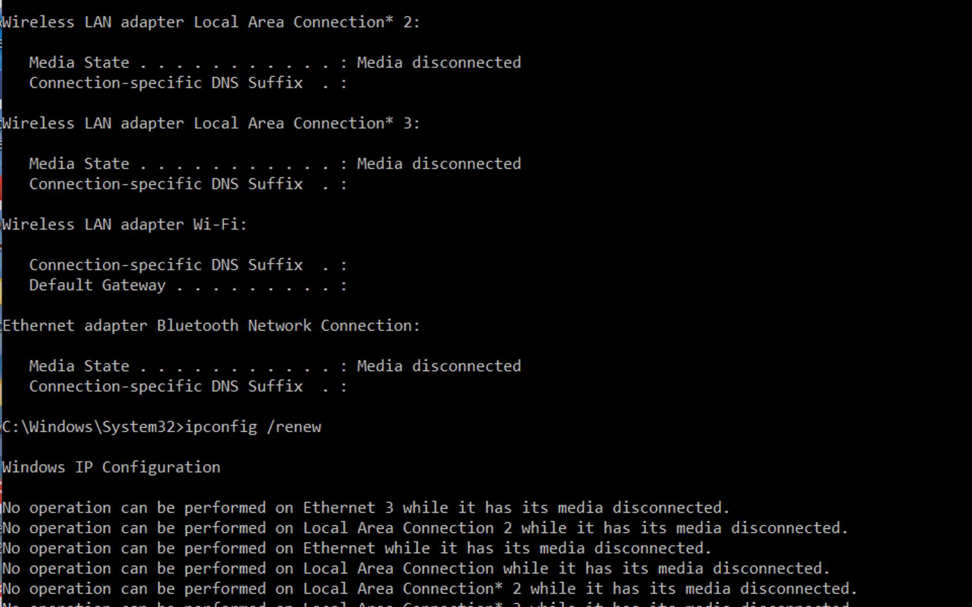
Flush the DNS resolver cache with the command ipconfig /flushdns
{"action": "type", "text": "i"}
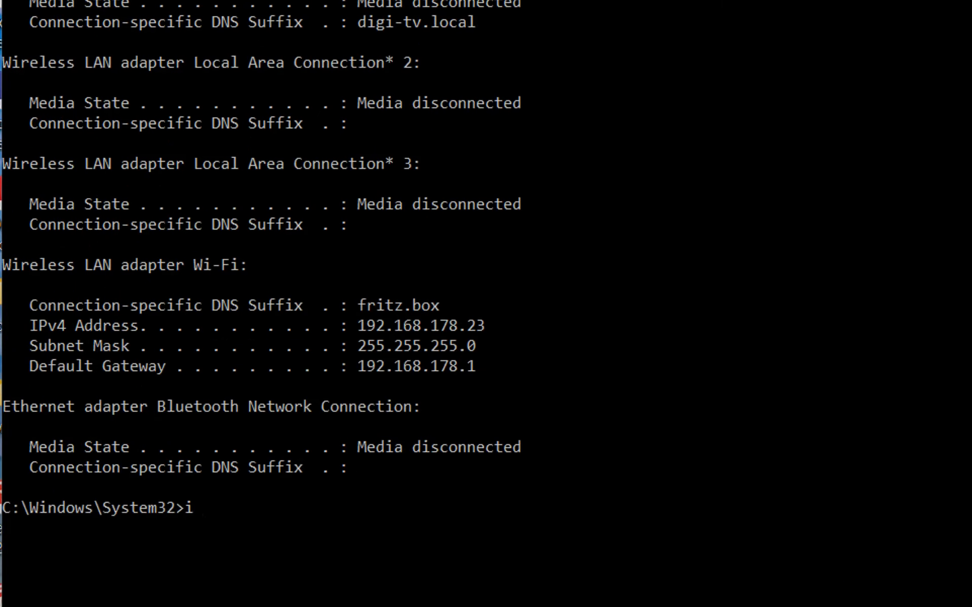
{"action": "type", "text": "pconfig /f"}
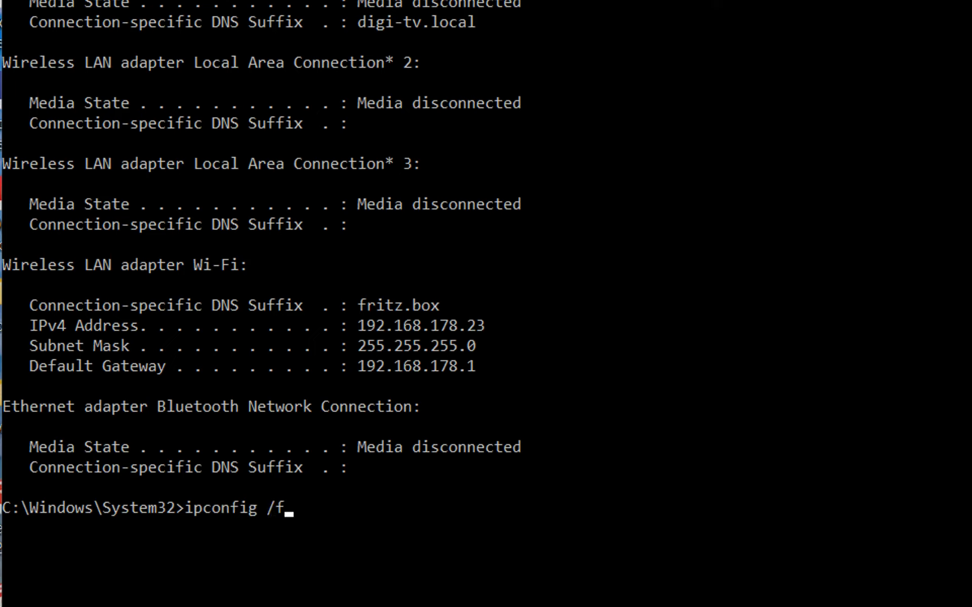
{"action": "type", "text": "lushdns"}
{"action": "key", "text": "Return"}
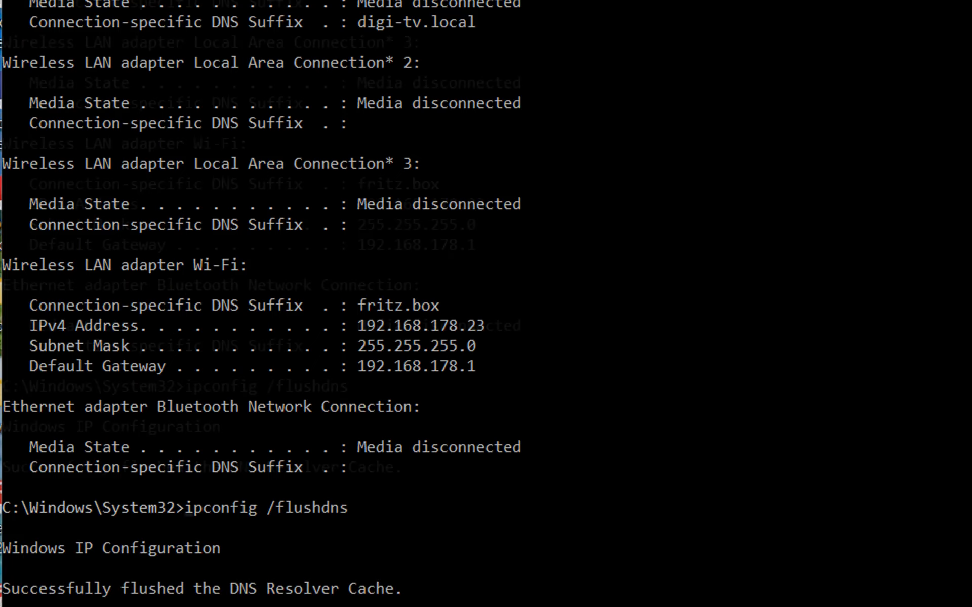